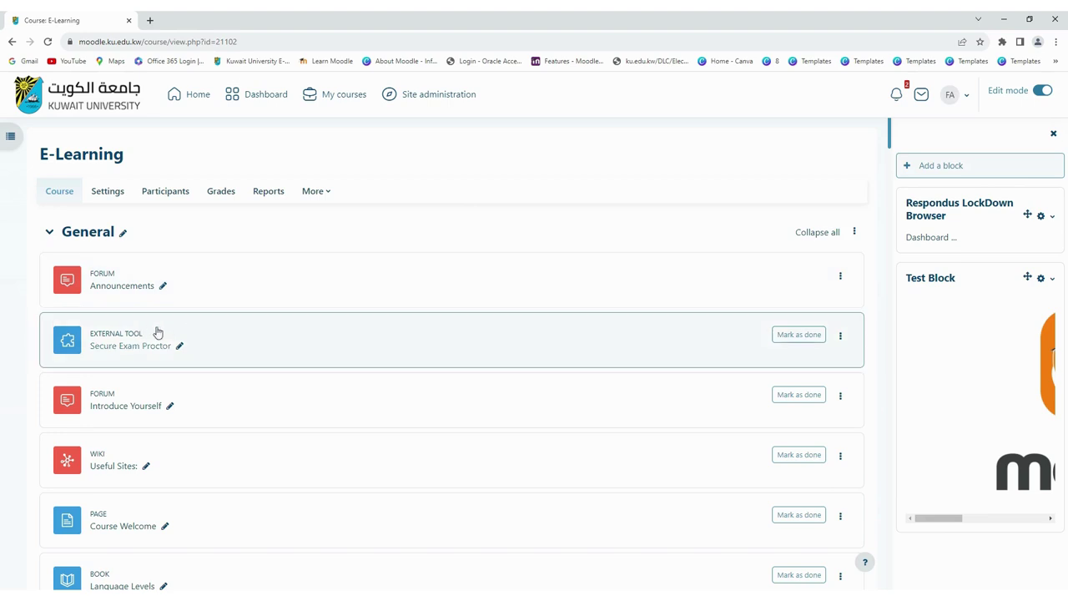
Step: Add a new Assignment activity to the الواجبات section and name it "Assignment 1"
scroll(244, 336, "down", 2)
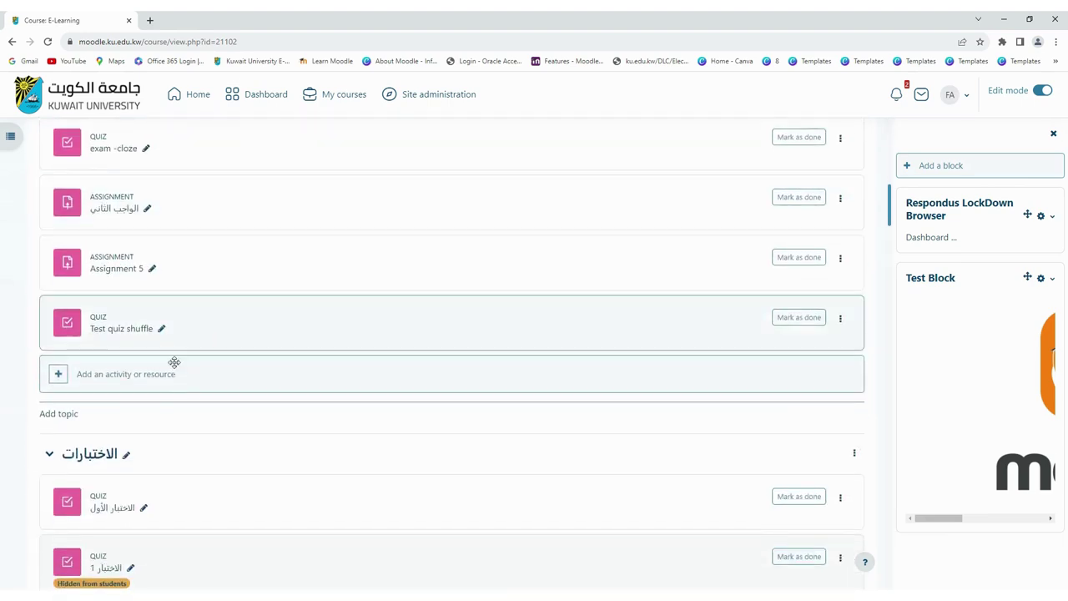
left_click(121, 377)
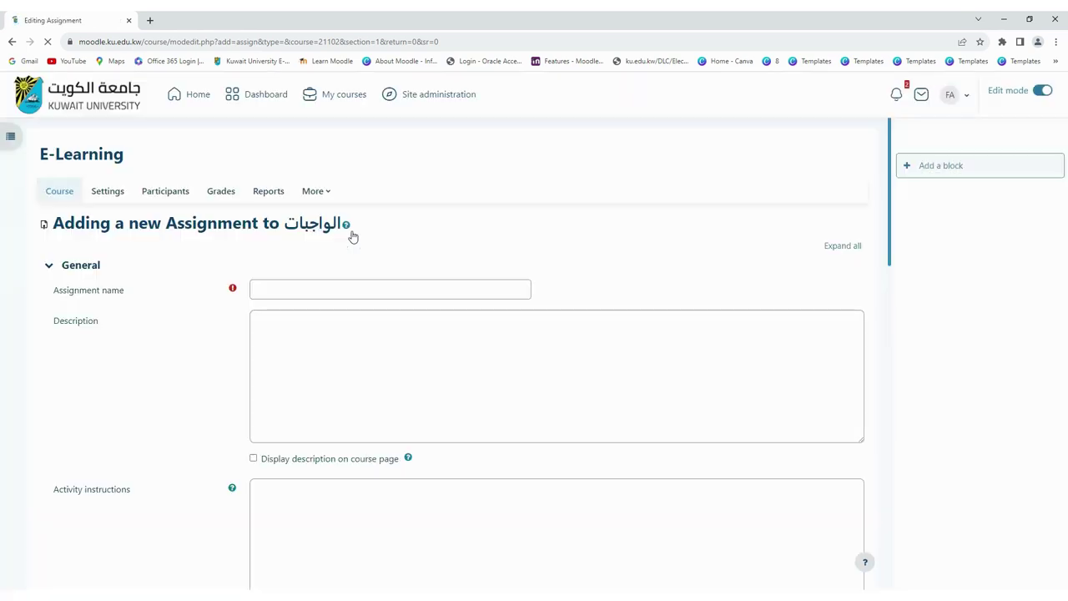
left_click(324, 290)
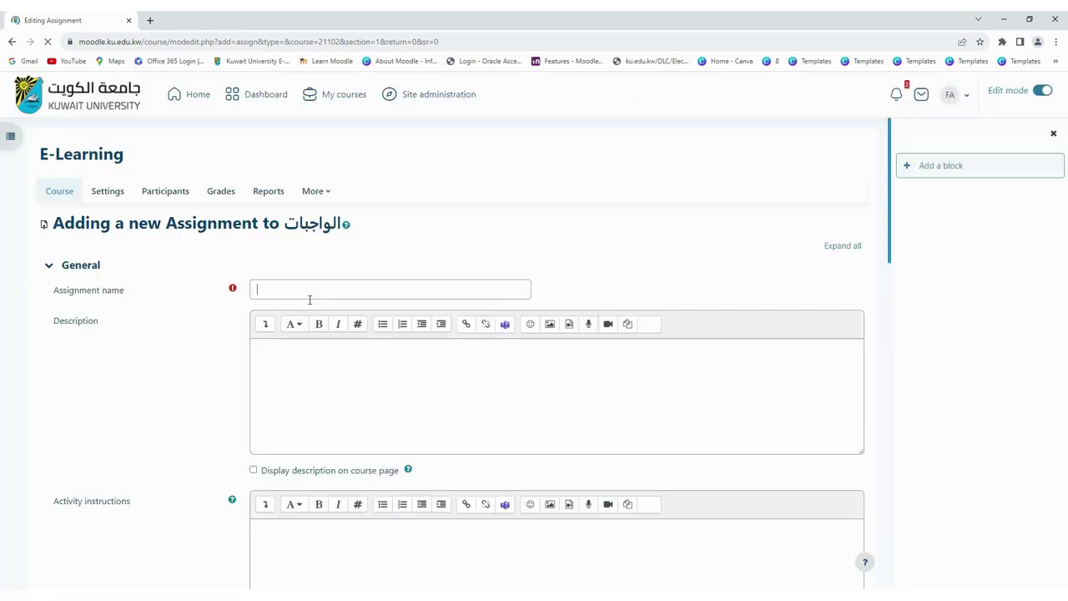
type("Assignment 1")
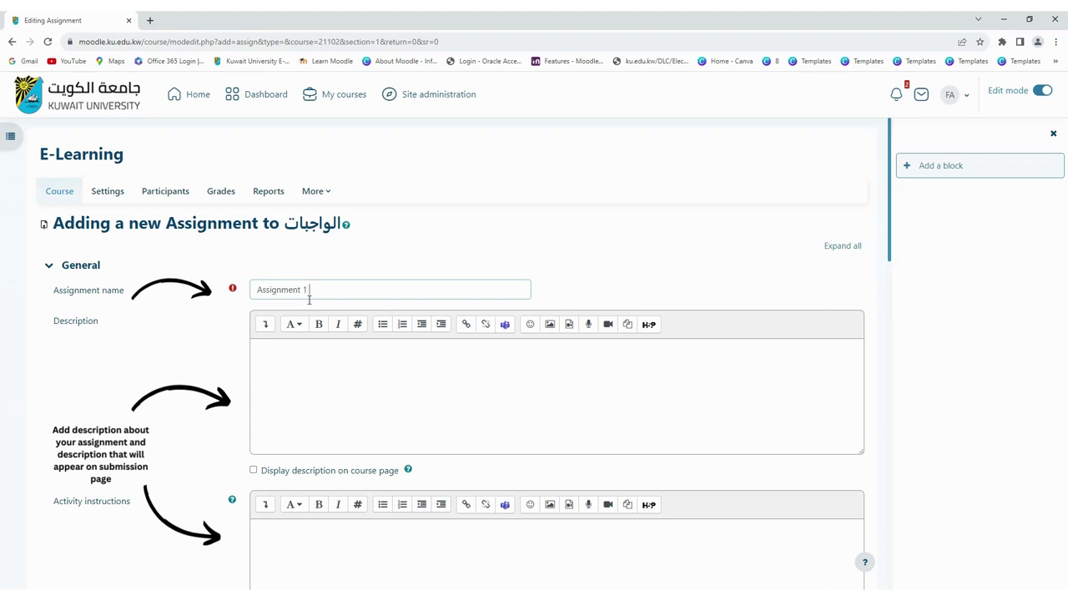
Step: Allow submissions from 15 August 2023 at 09:00 and set the due date to 18 August 2023 at 23:00
scroll(314, 373, "down", 1)
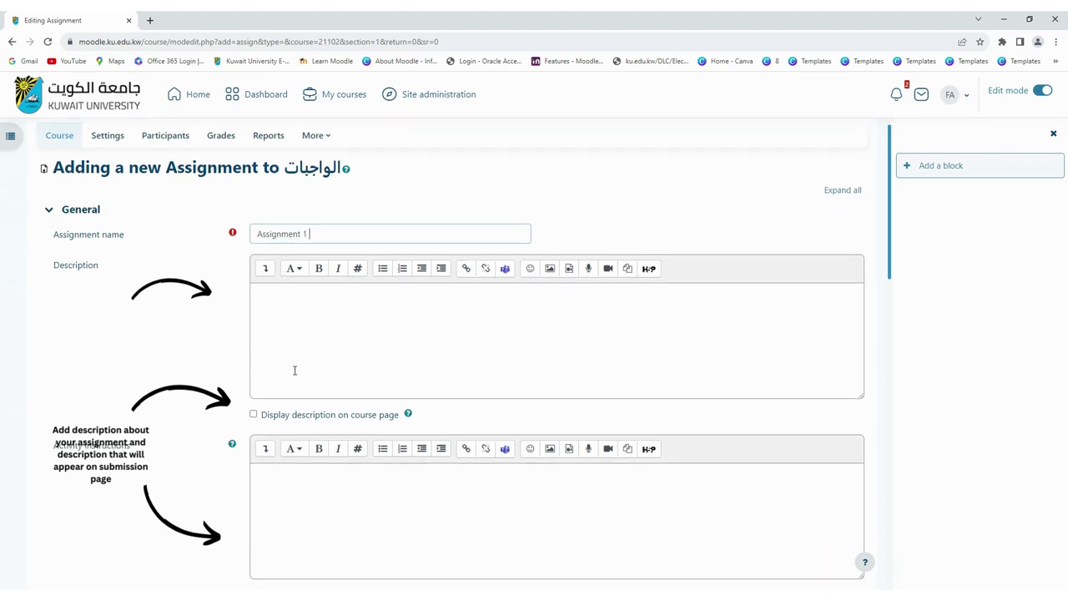
scroll(308, 427, "down", 7)
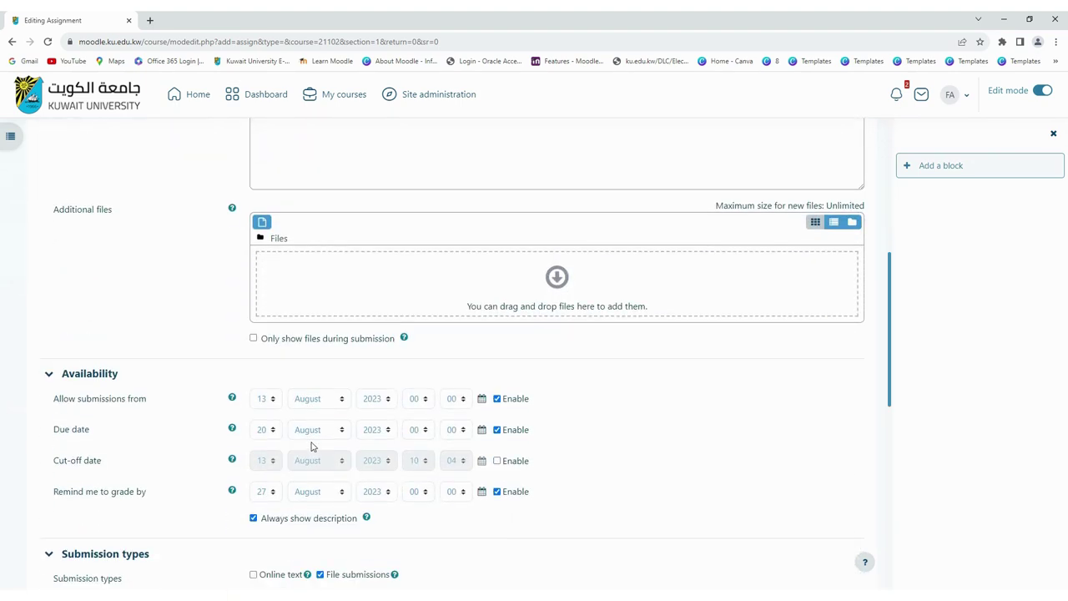
scroll(262, 431, "down", 2)
left_click(275, 290)
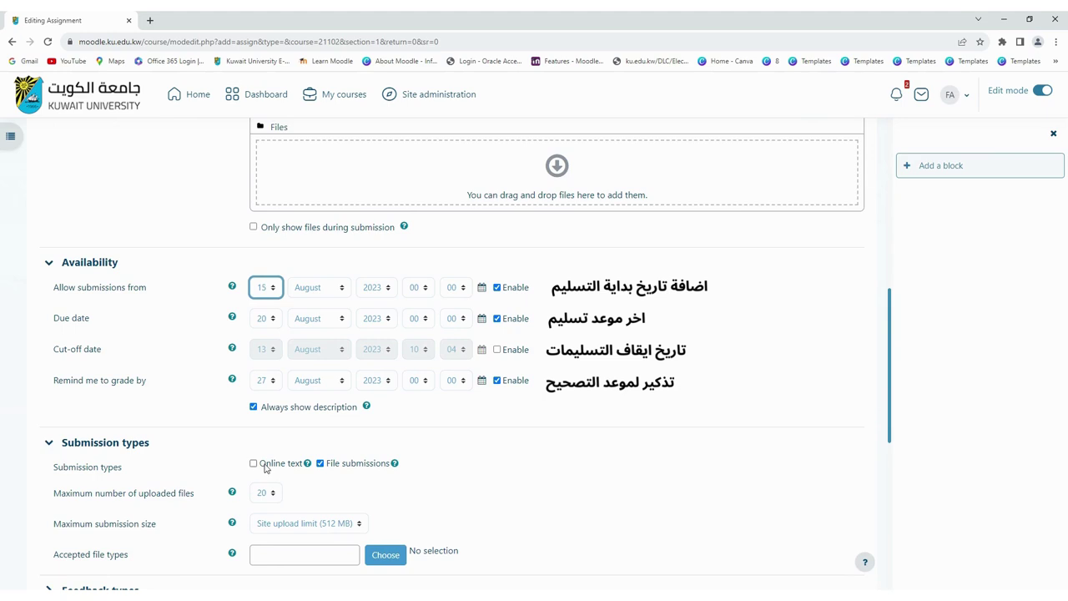
left_click(425, 291)
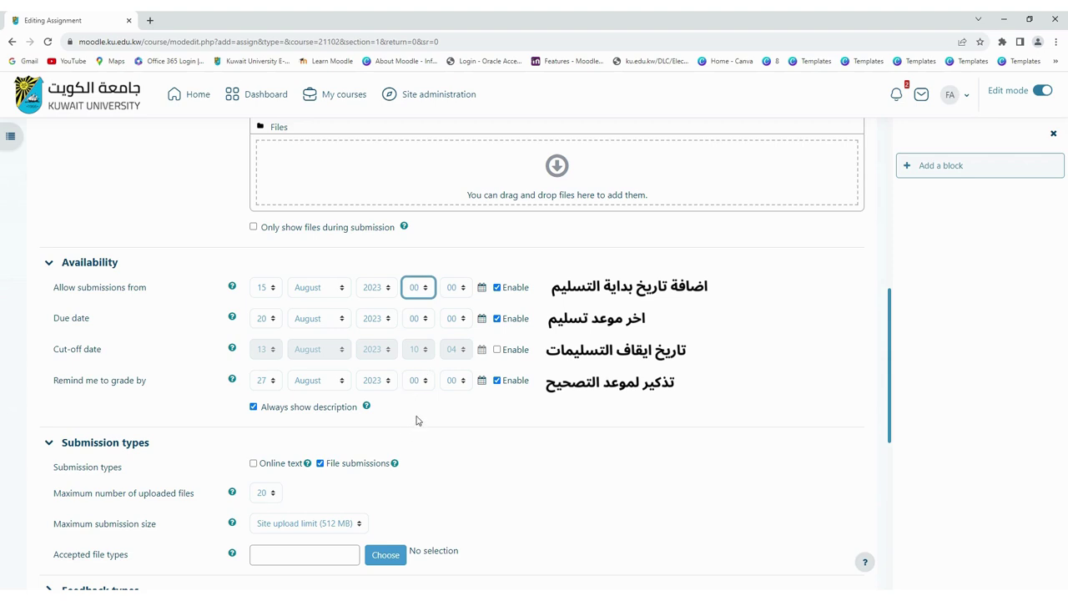
left_click(269, 320)
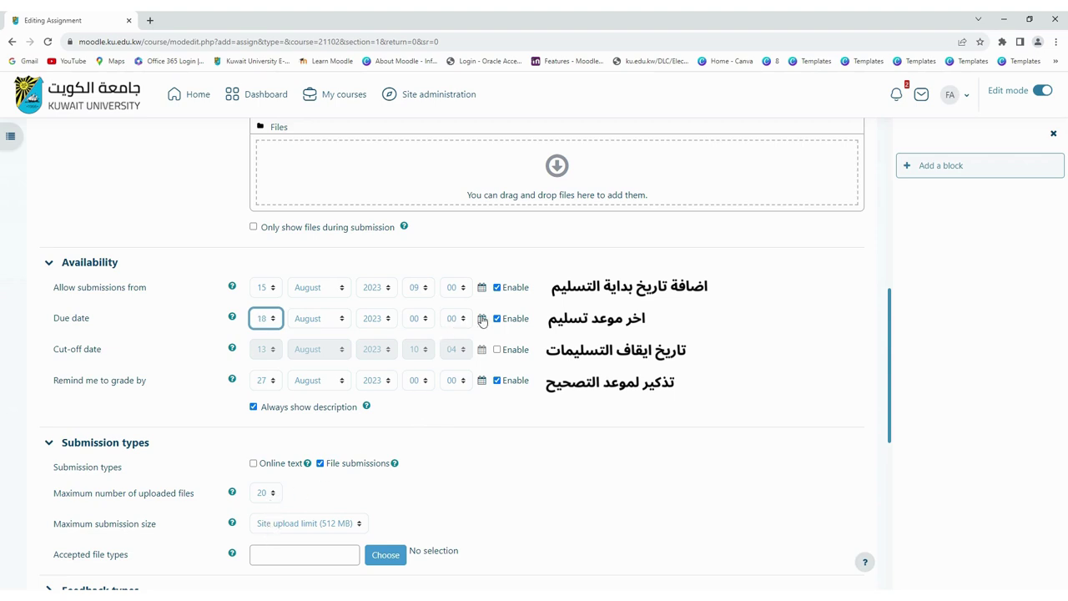
left_click(429, 326)
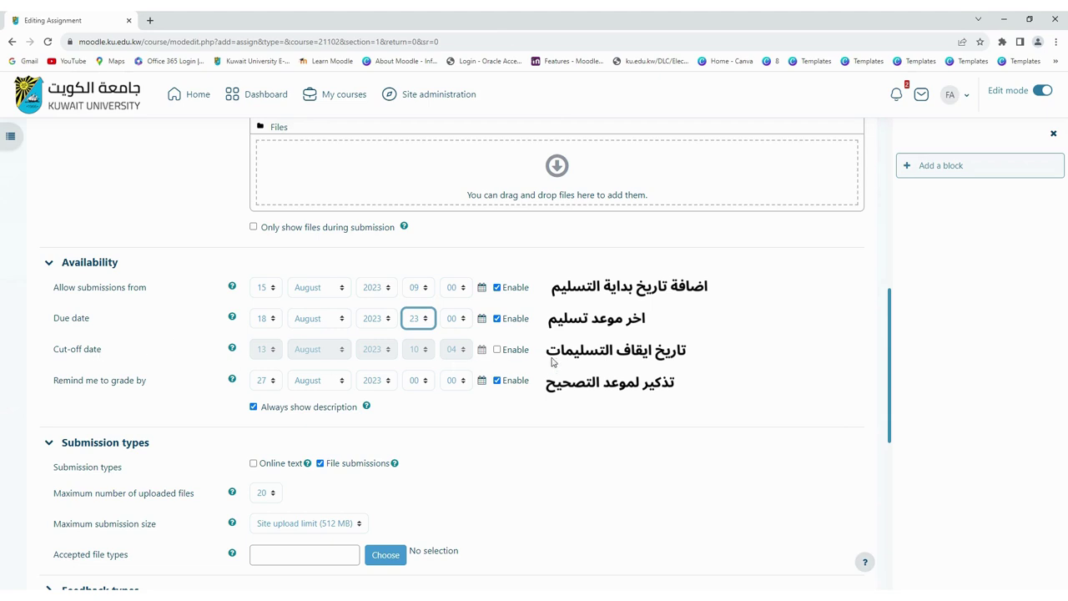
Step: Enable the cut-off date at 20 August 2023, 23:00, and set the grading reminder to 24 August 2023
left_click(497, 350)
left_click(264, 350)
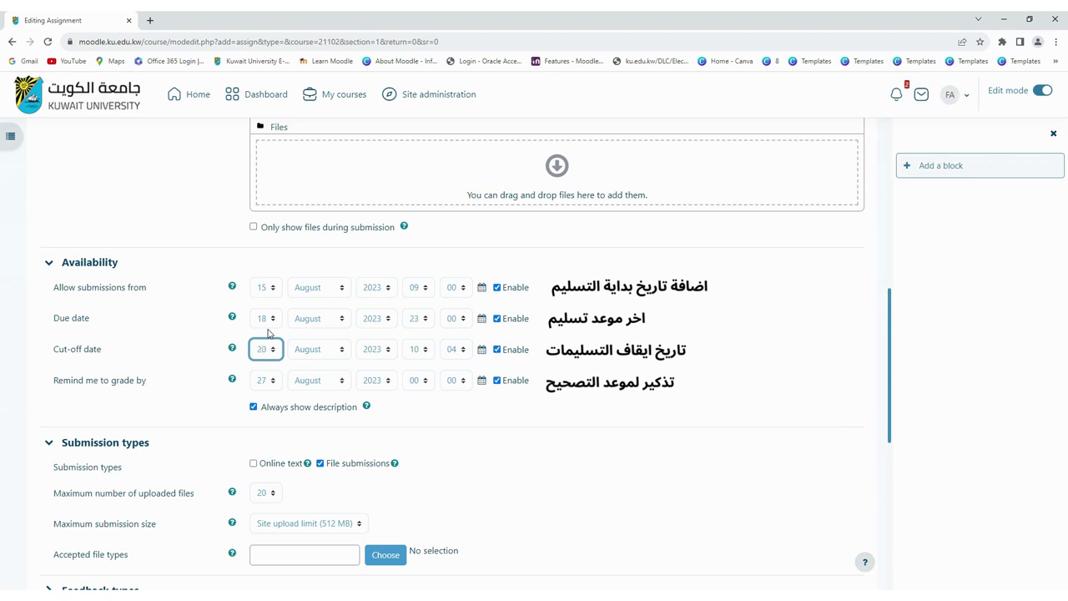
left_click(416, 357)
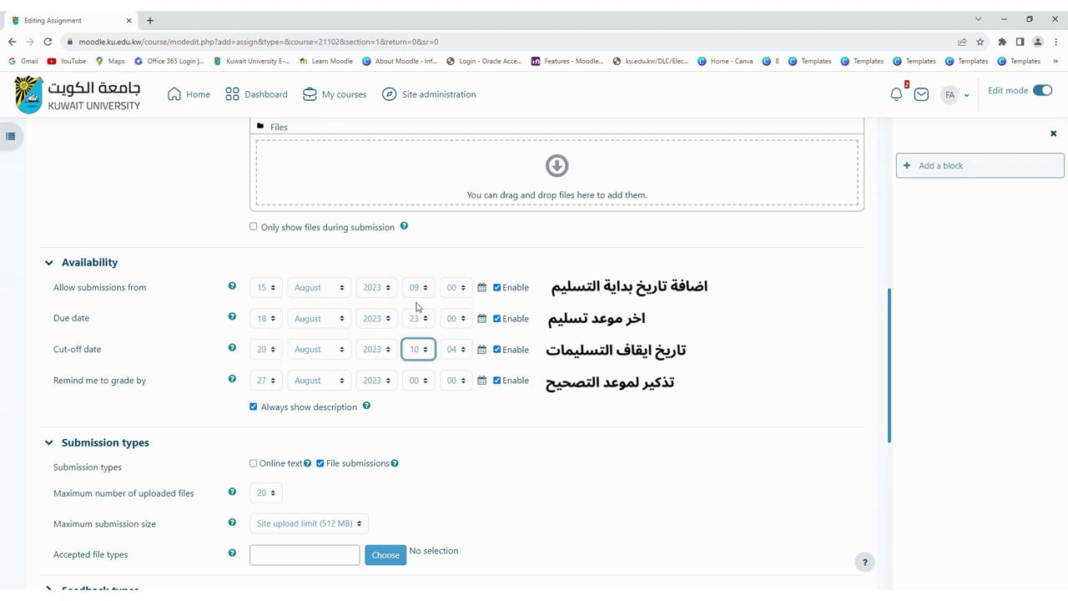
type("23")
key("Tab")
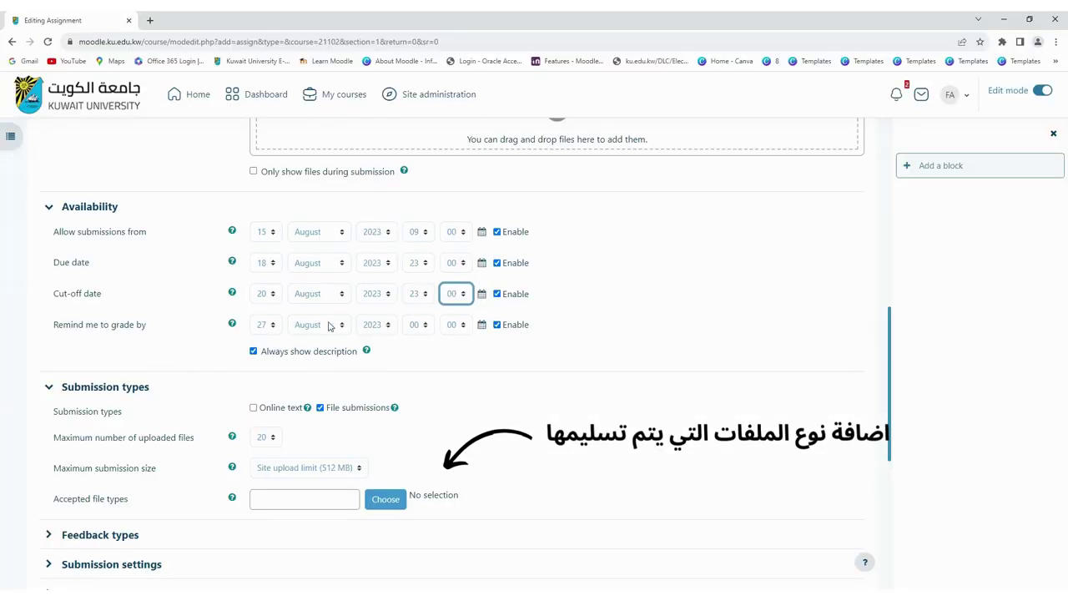
left_click(264, 326)
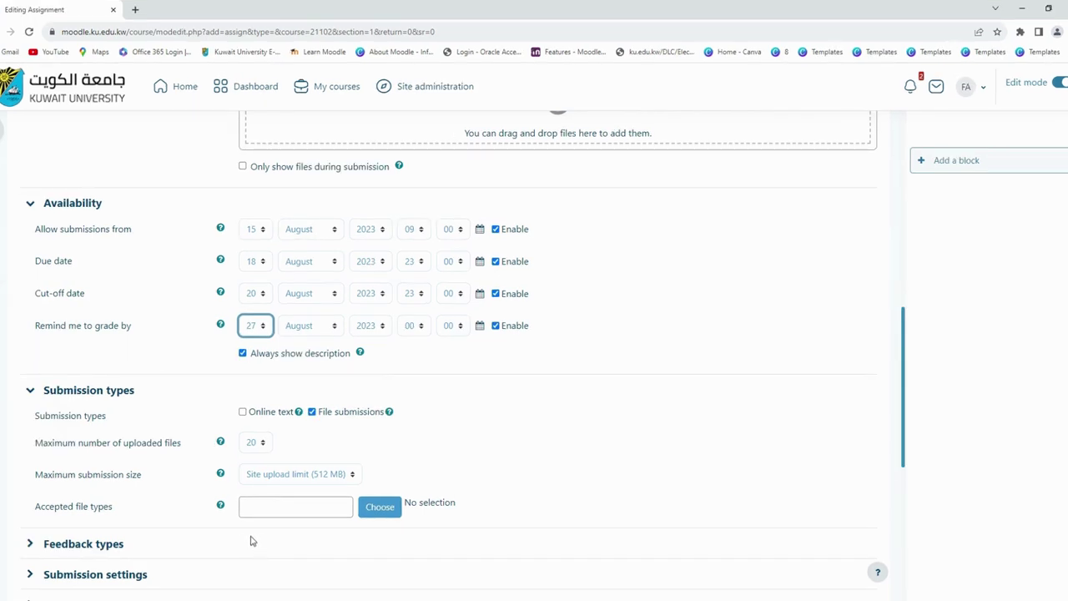
Step: Set the maximum number of uploaded files to 2 and restrict the accepted file types to Document files
scroll(506, 319, "down", 2)
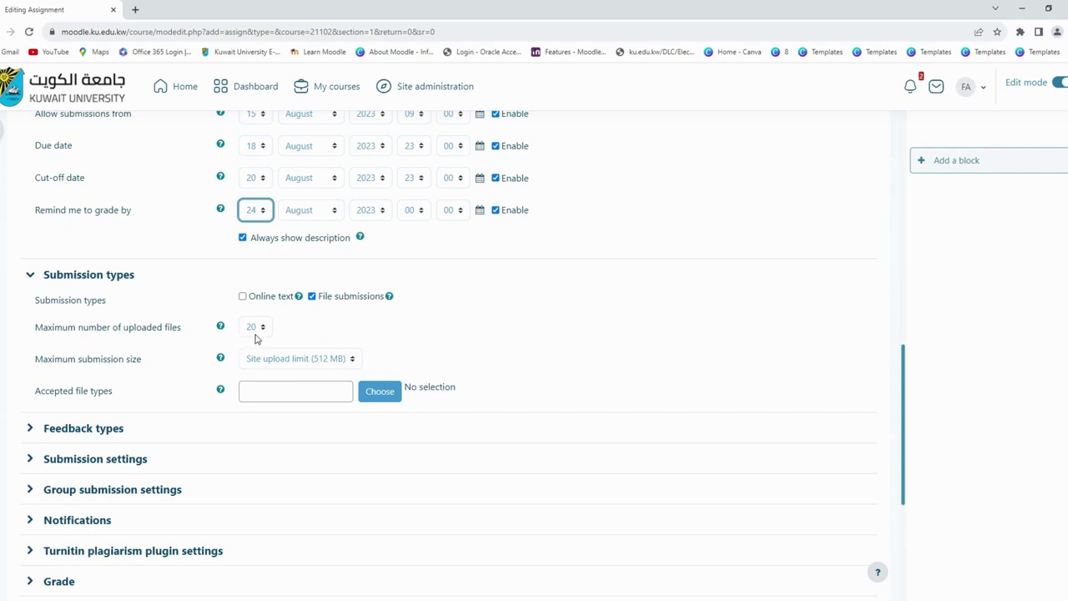
left_click(254, 329)
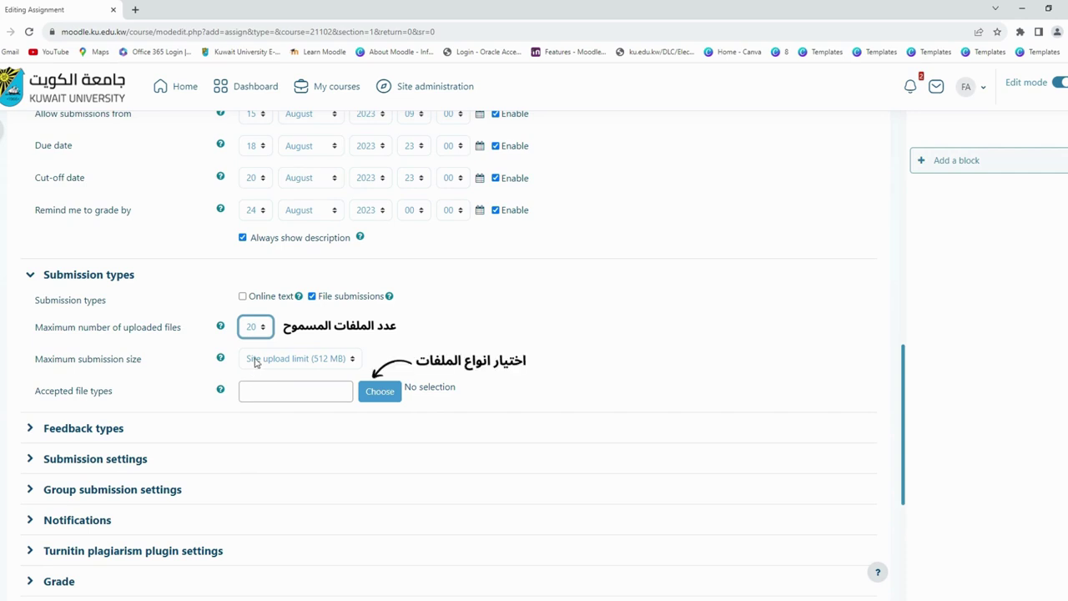
scroll(351, 367, "down", 1)
left_click(383, 337)
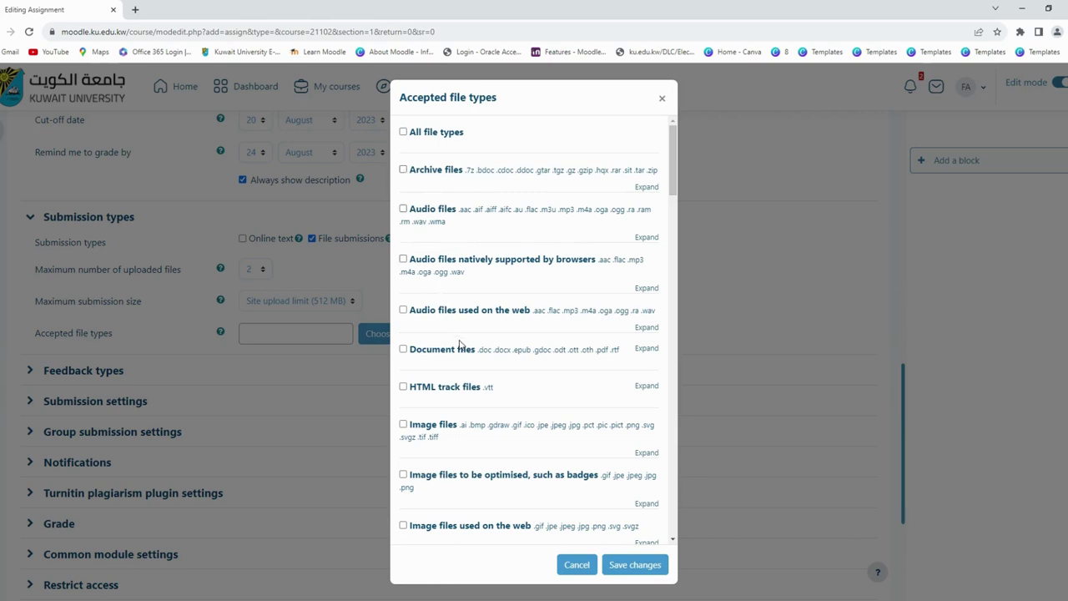
scroll(458, 343, "down", 4)
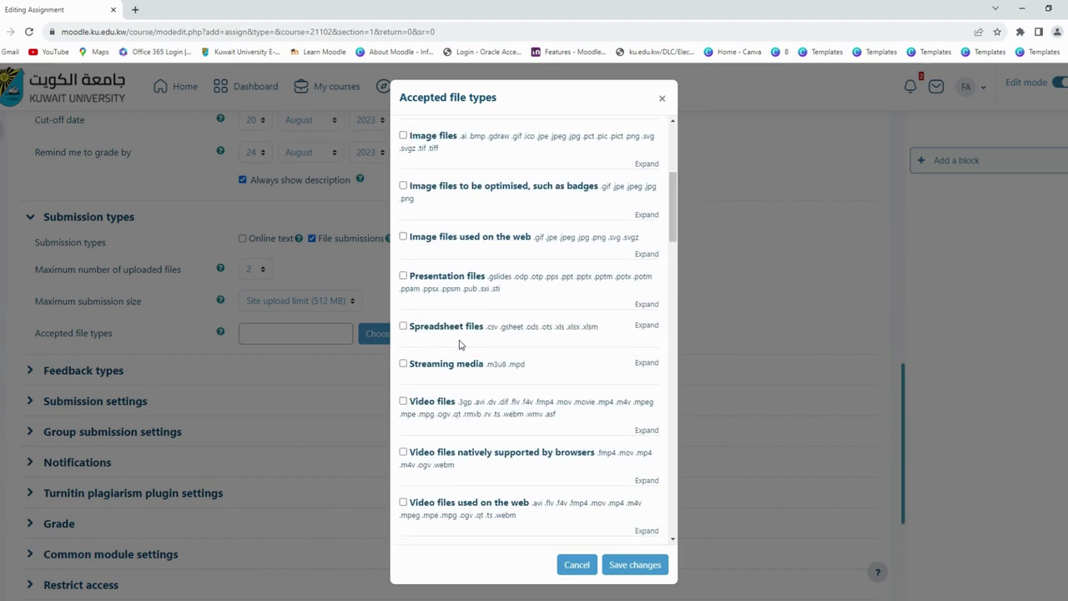
scroll(459, 343, "up", 2)
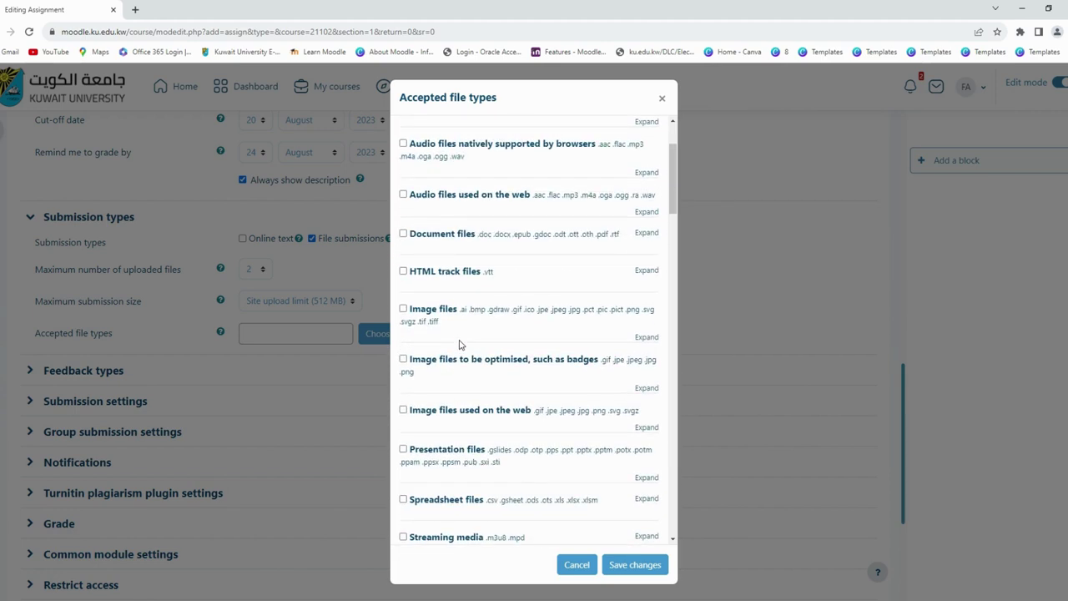
left_click(403, 234)
left_click_drag(408, 526, 615, 562)
scroll(524, 334, "up", 10)
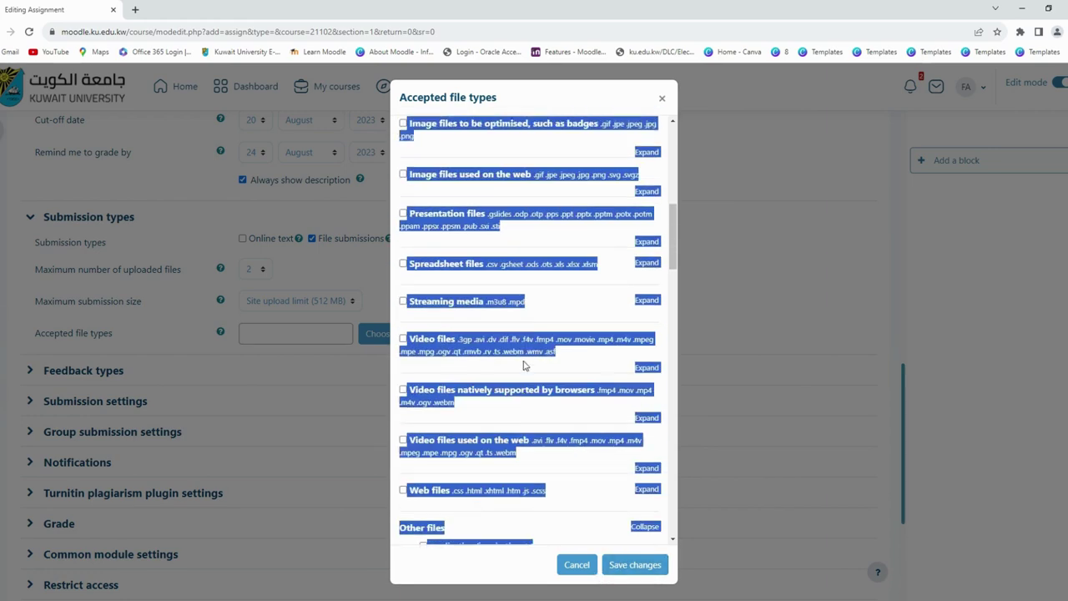
left_click(643, 291)
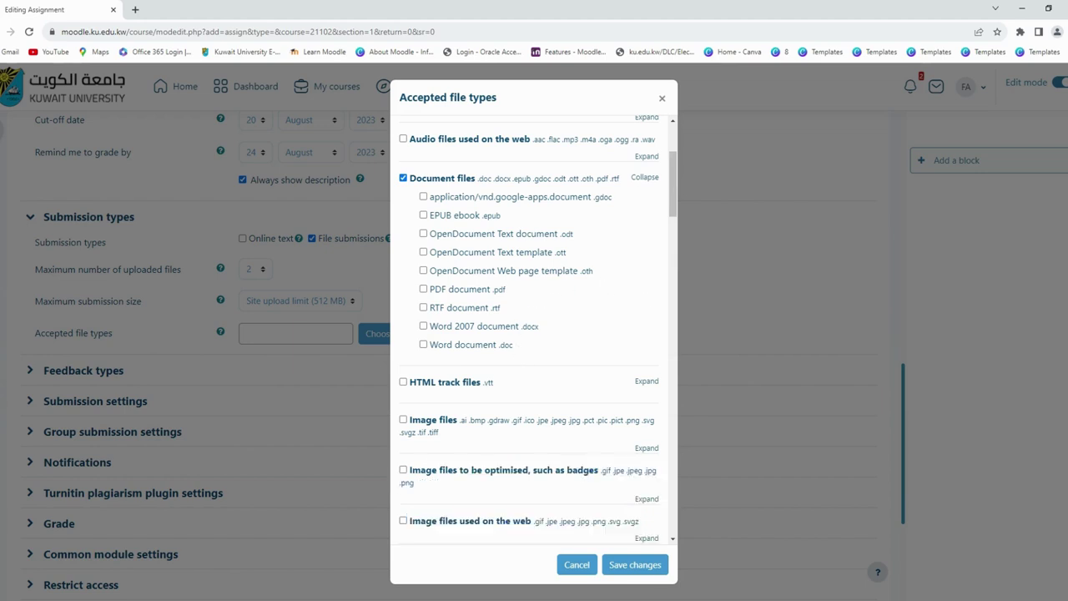
left_click(634, 565)
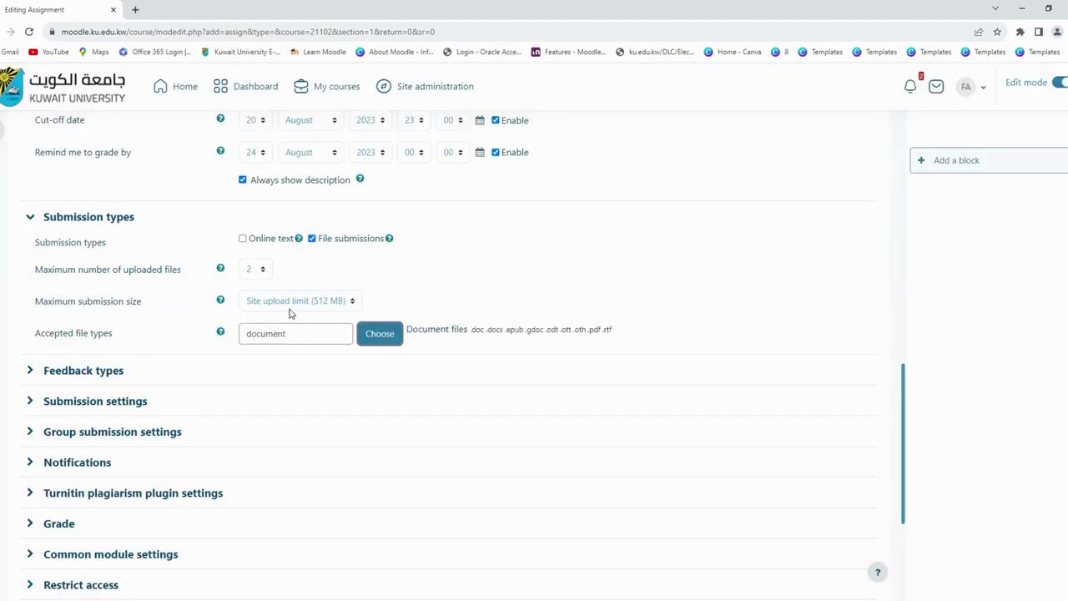
Step: Enable the Offline grading worksheet and Feedback files feedback types for the assignment
scroll(139, 414, "down", 1)
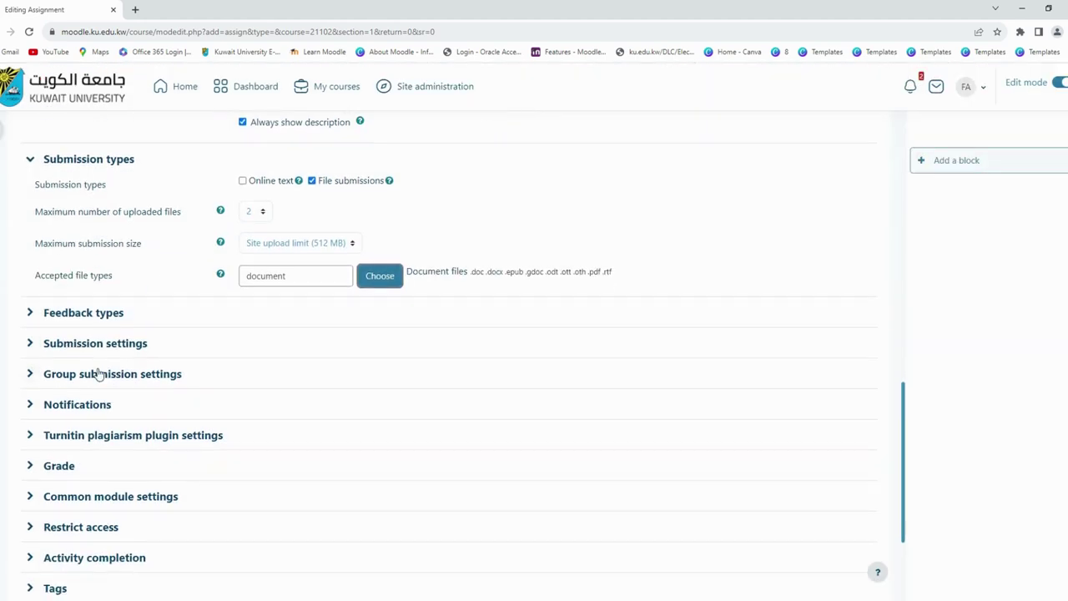
left_click(102, 315)
scroll(189, 349, "down", 1)
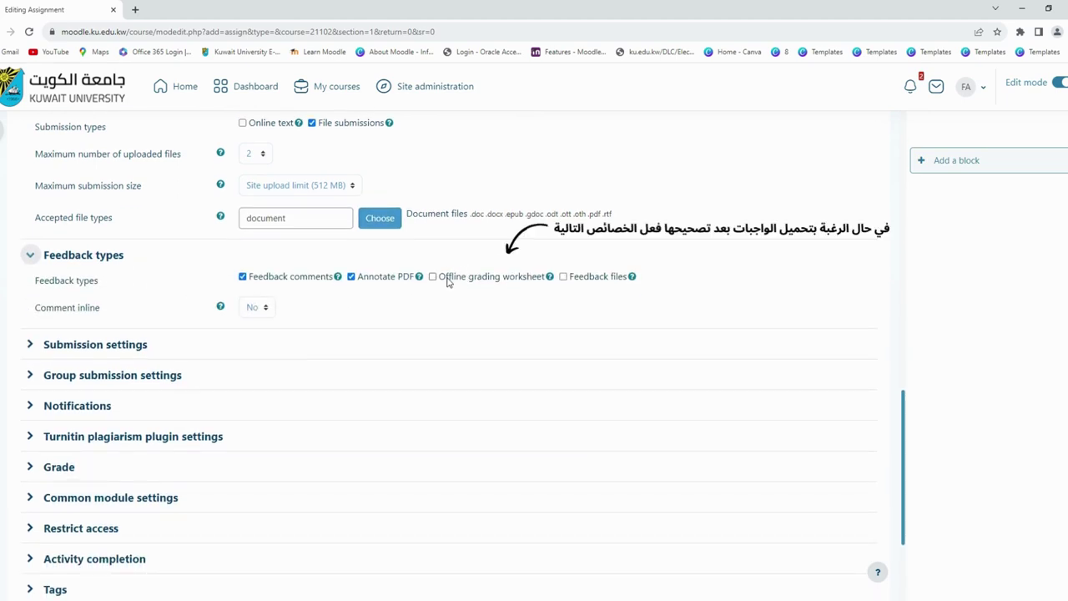
left_click(433, 277)
left_click(563, 278)
left_click(551, 278)
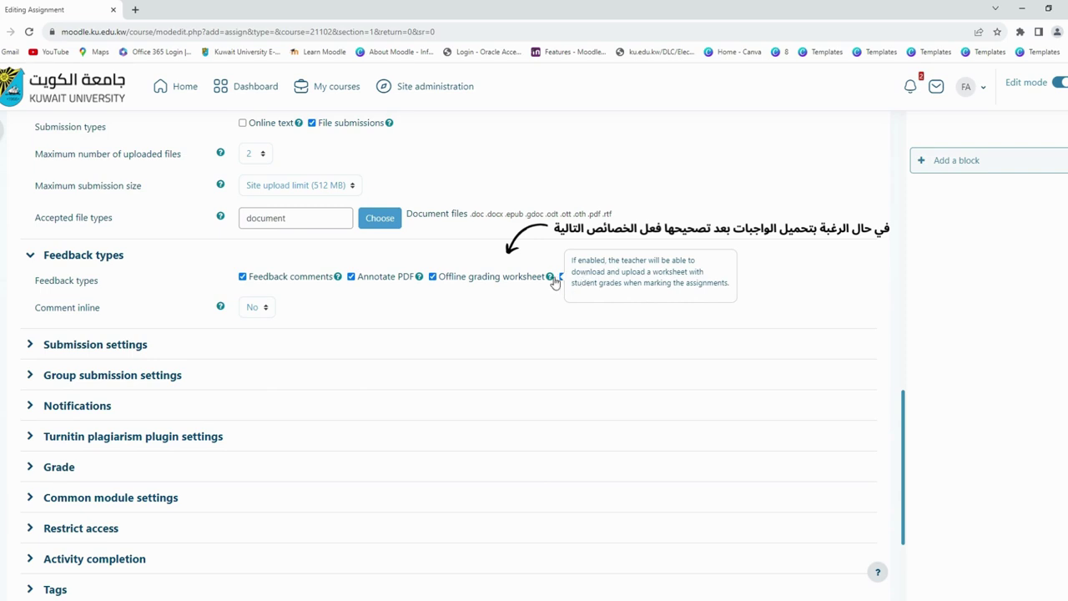
Step: Require students to click the submit button and accept the submission statement, keeping additional attempts at Never
scroll(159, 374, "down", 2)
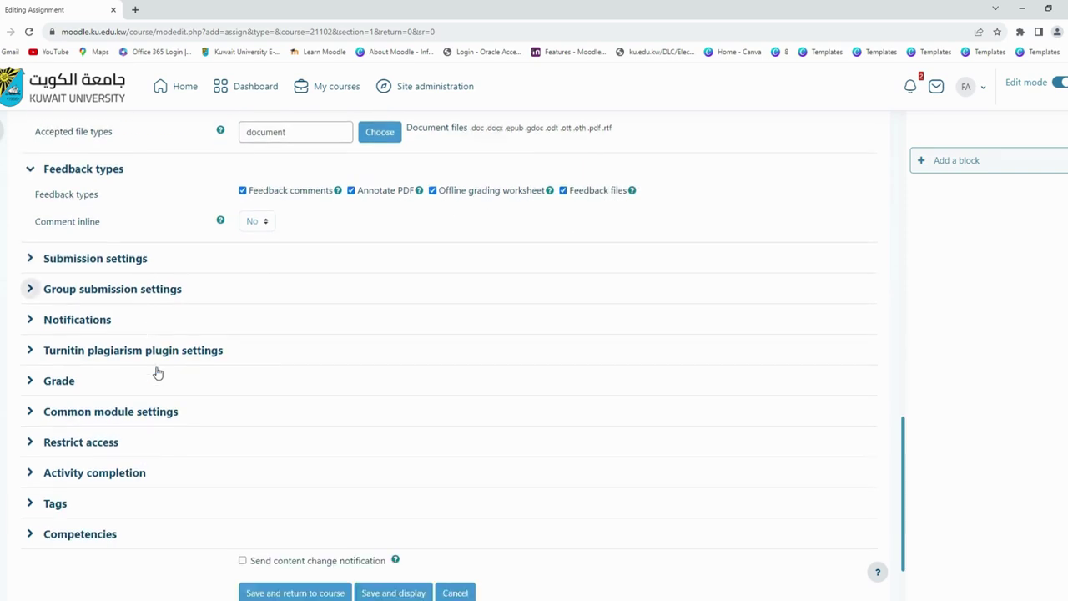
left_click(109, 237)
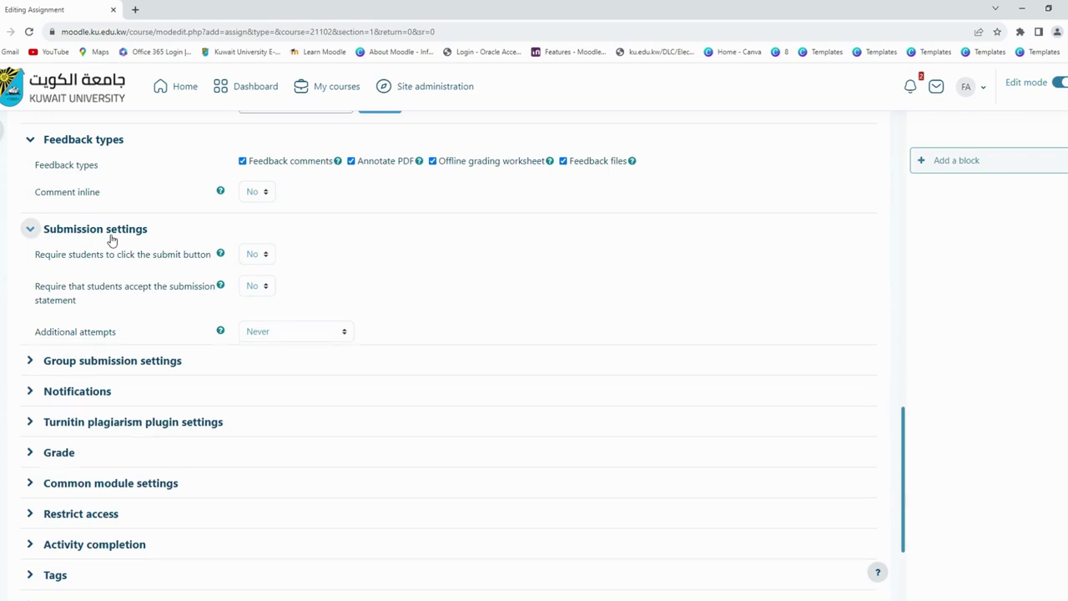
left_click(258, 255)
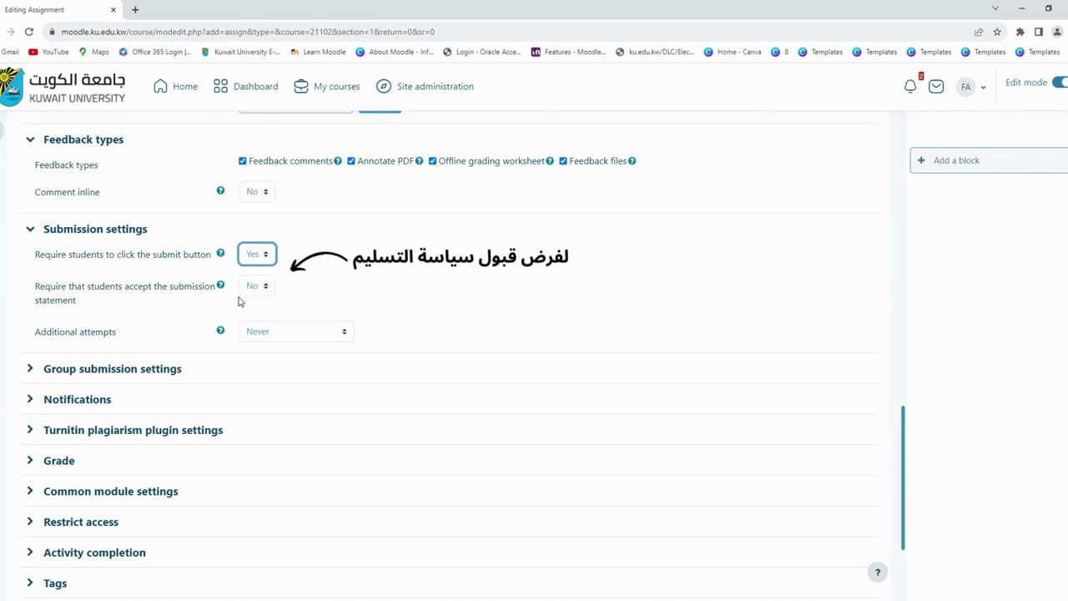
left_click(251, 289)
left_click(260, 292)
left_click(262, 306)
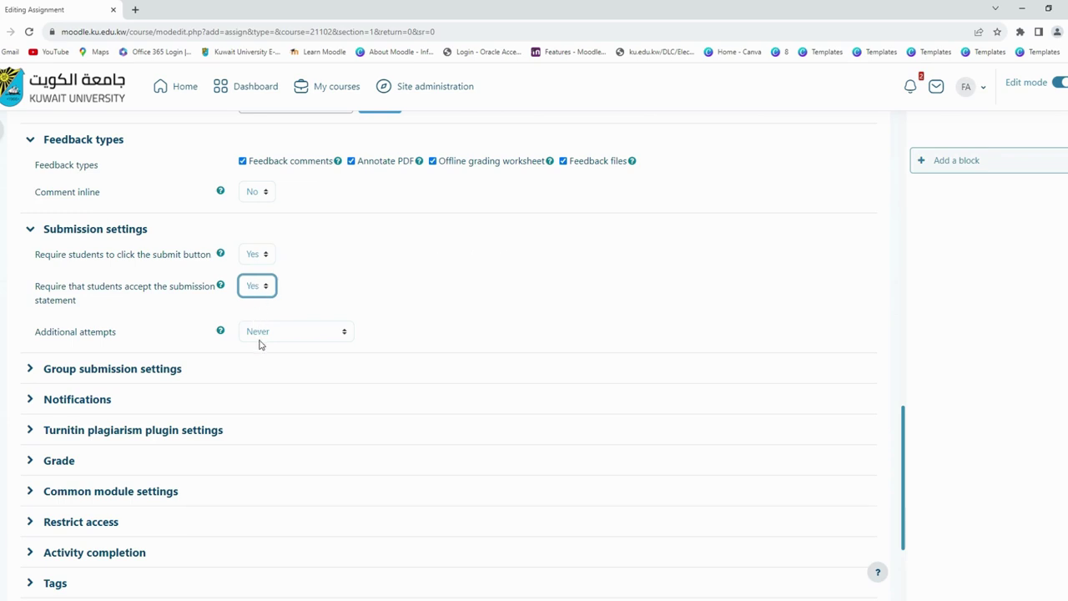
left_click(263, 332)
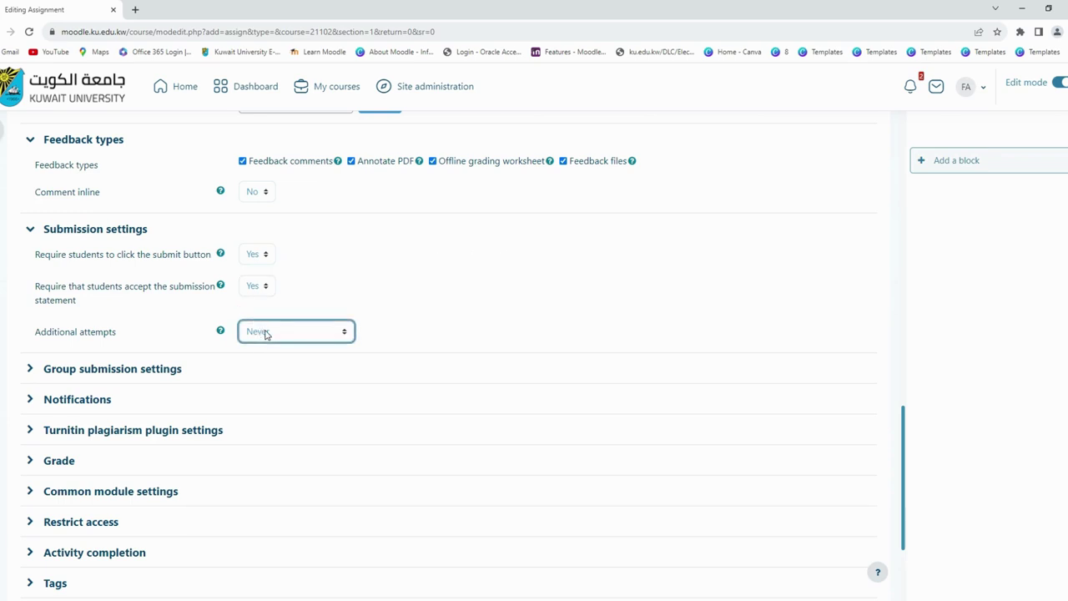
Step: Expand the group submission settings and keep Students submit in groups at No
left_click(89, 369)
scroll(92, 372, "down", 2)
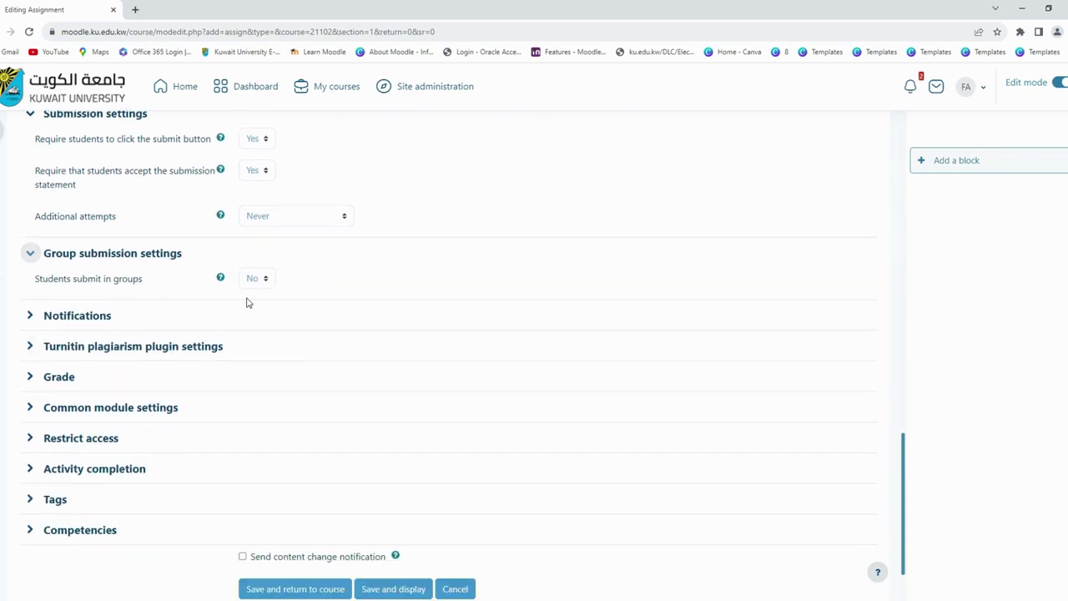
left_click(258, 281)
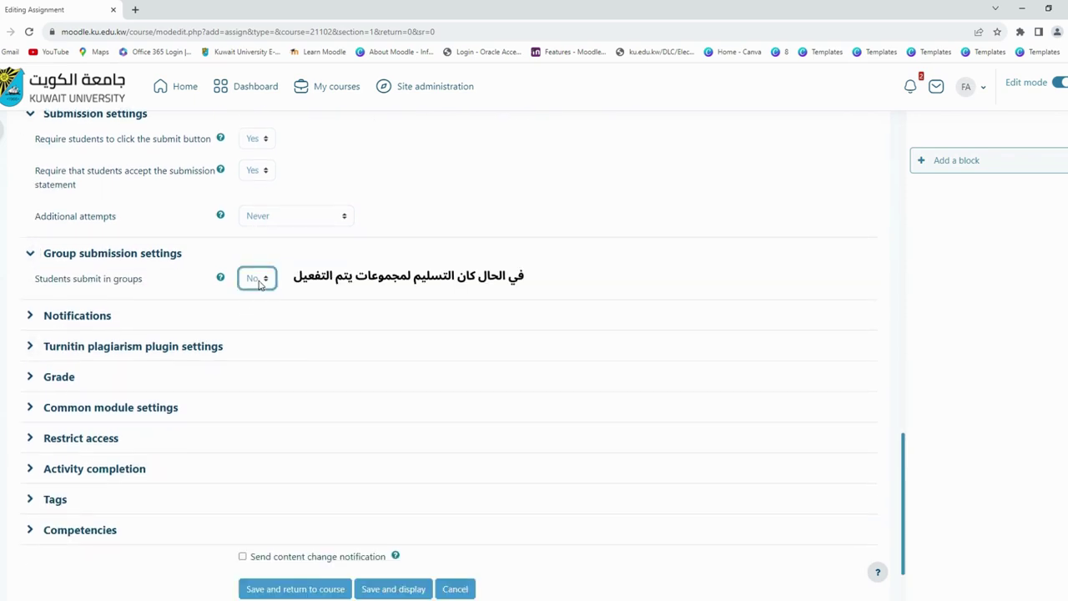
Step: Set Notify graders about submissions to Yes in the assignment's notification settings
left_click(100, 316)
scroll(186, 288, "down", 1)
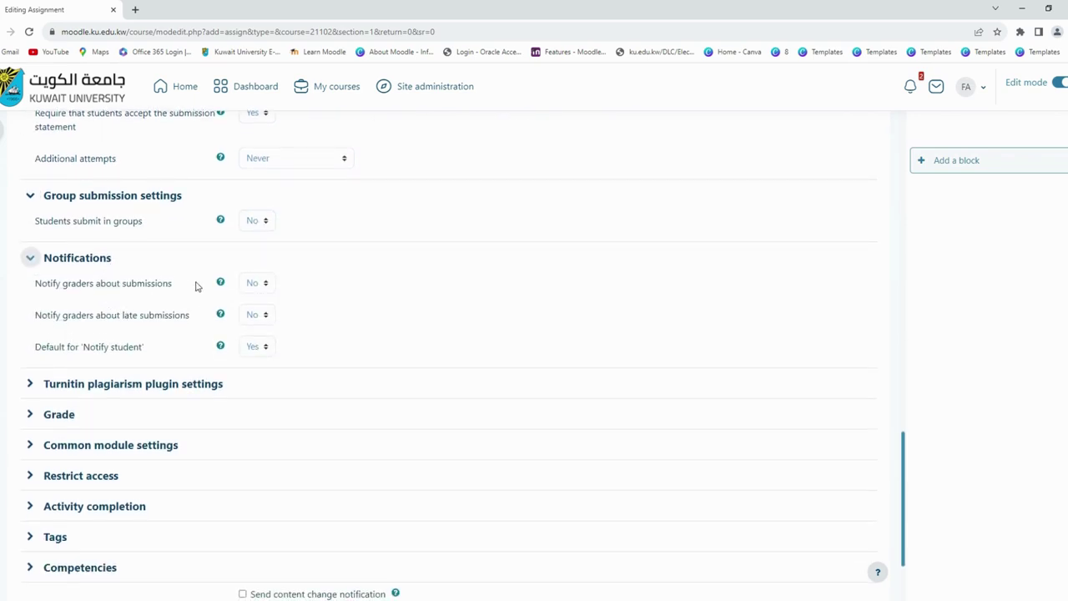
left_click(265, 289)
left_click(254, 314)
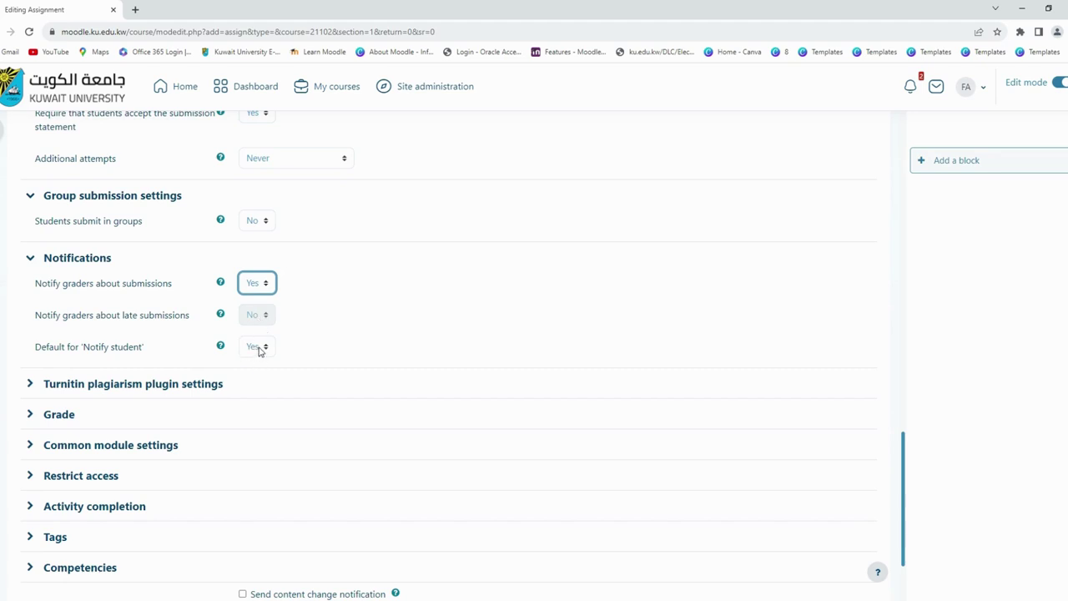
Step: Set Enable Turnitin to Yes in the assignment's plagiarism plugin settings and review the remaining Turnitin options
left_click(109, 386)
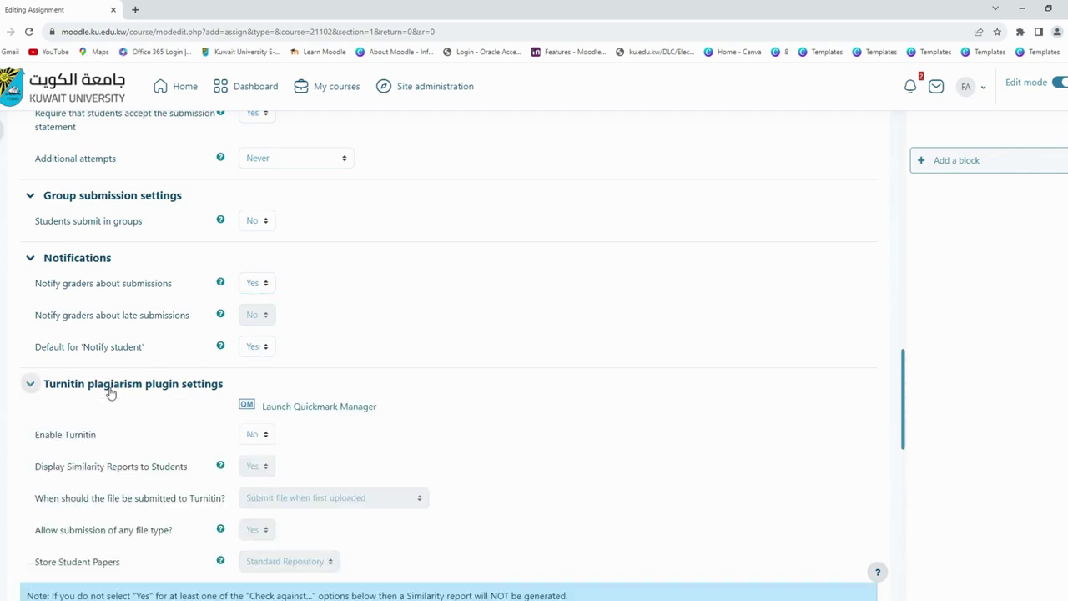
scroll(233, 338, "down", 2)
left_click(269, 321)
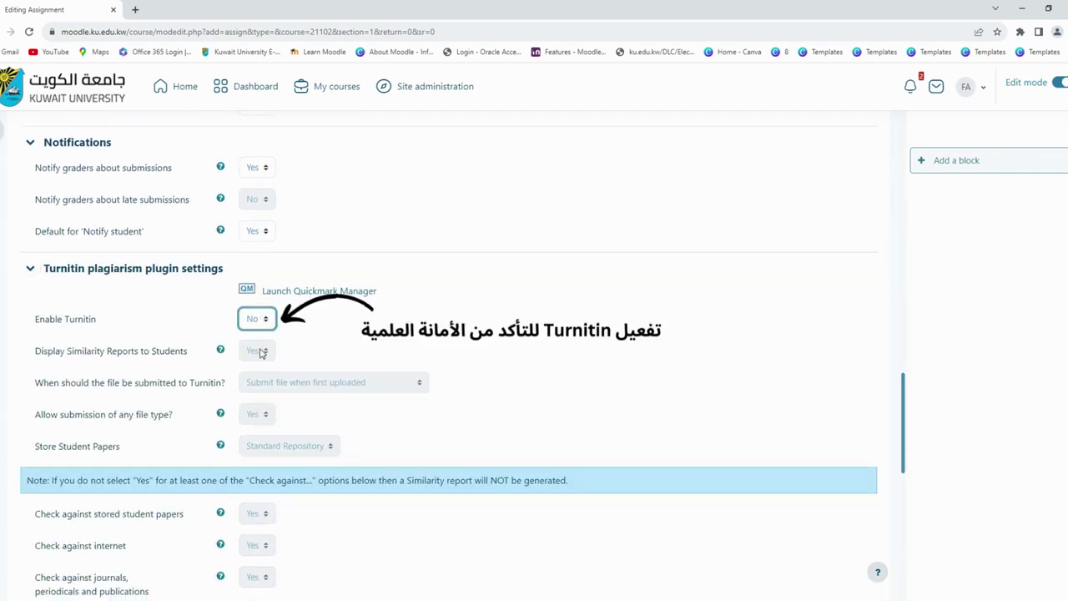
left_click(261, 352)
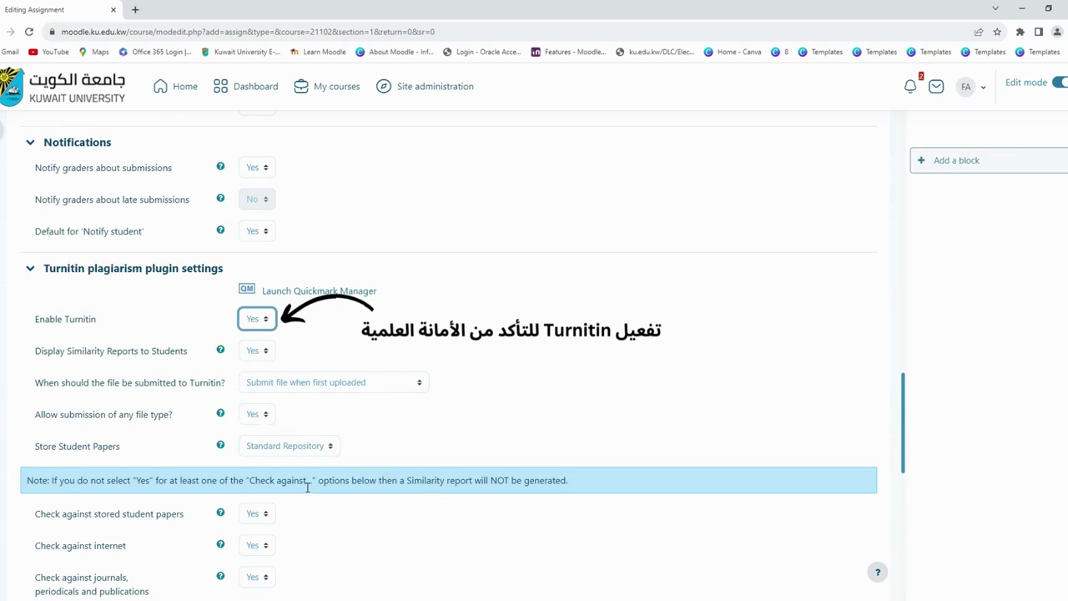
scroll(307, 488, "down", 5)
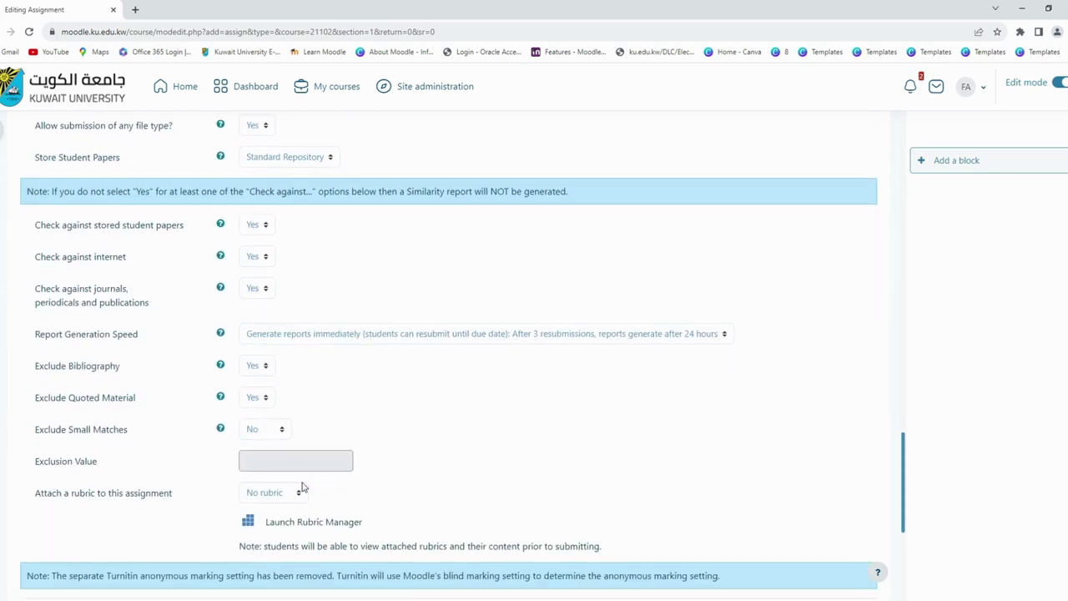
scroll(303, 487, "up", 2)
scroll(303, 488, "down", 4)
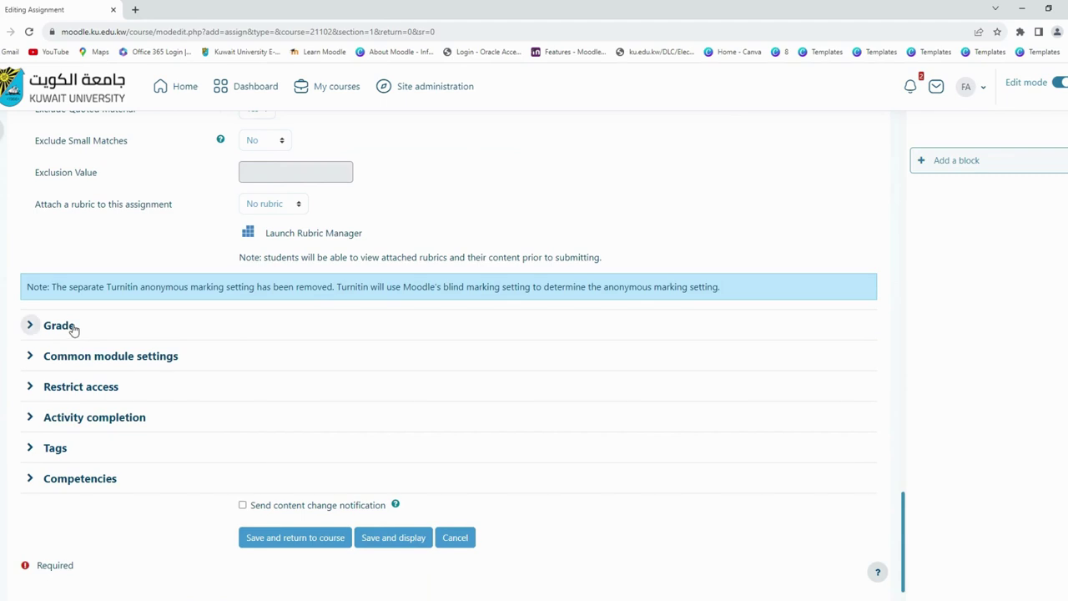
Step: Expand the assignment's grade settings and review them, keeping the Point type with a maximum grade of 100
left_click(72, 329)
scroll(320, 377, "down", 2)
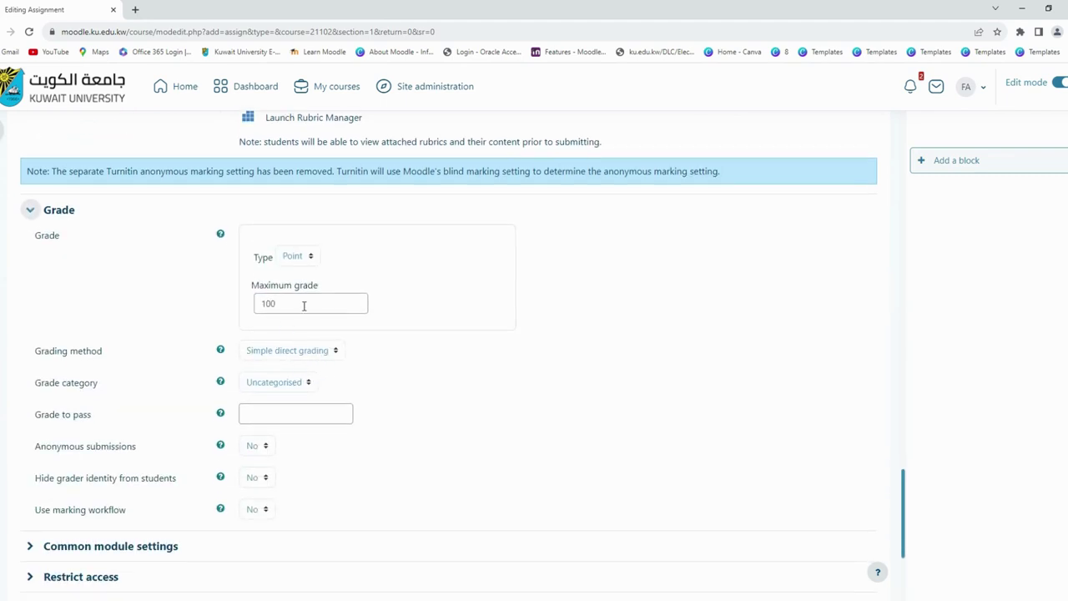
left_click(306, 307)
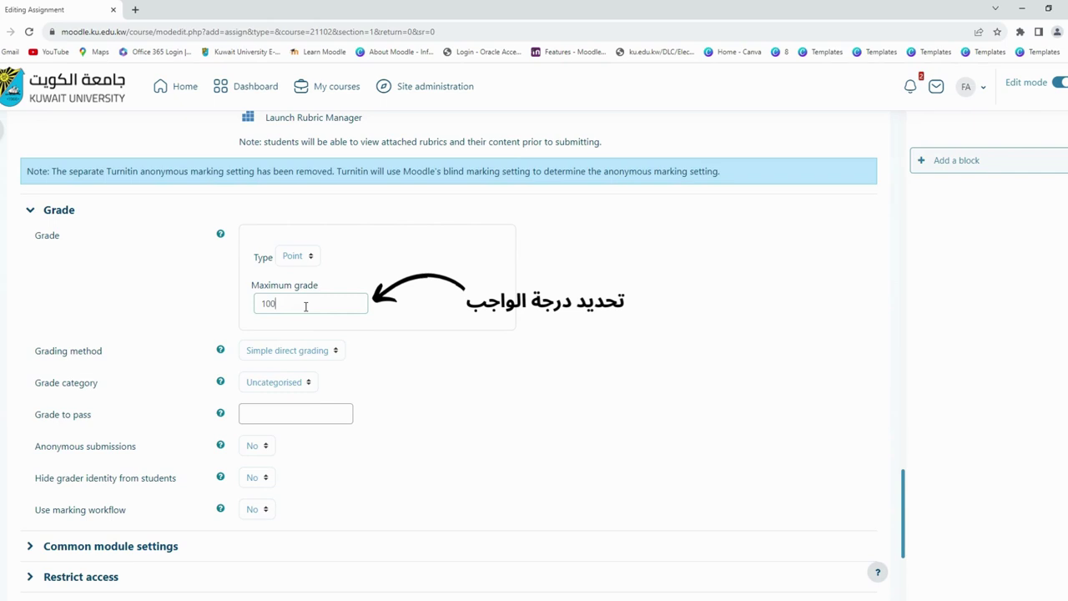
scroll(353, 362, "down", 1)
scroll(308, 398, "down", 2)
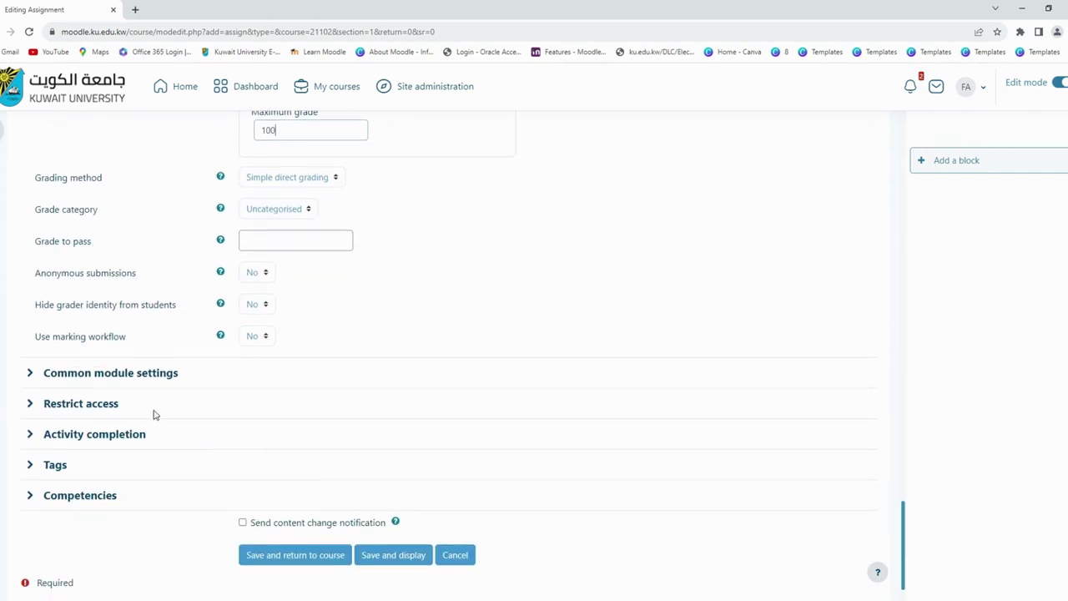
Step: Look at the assignment's access restriction and activity completion settings without adding any restriction
left_click(103, 403)
scroll(225, 413, "down", 1)
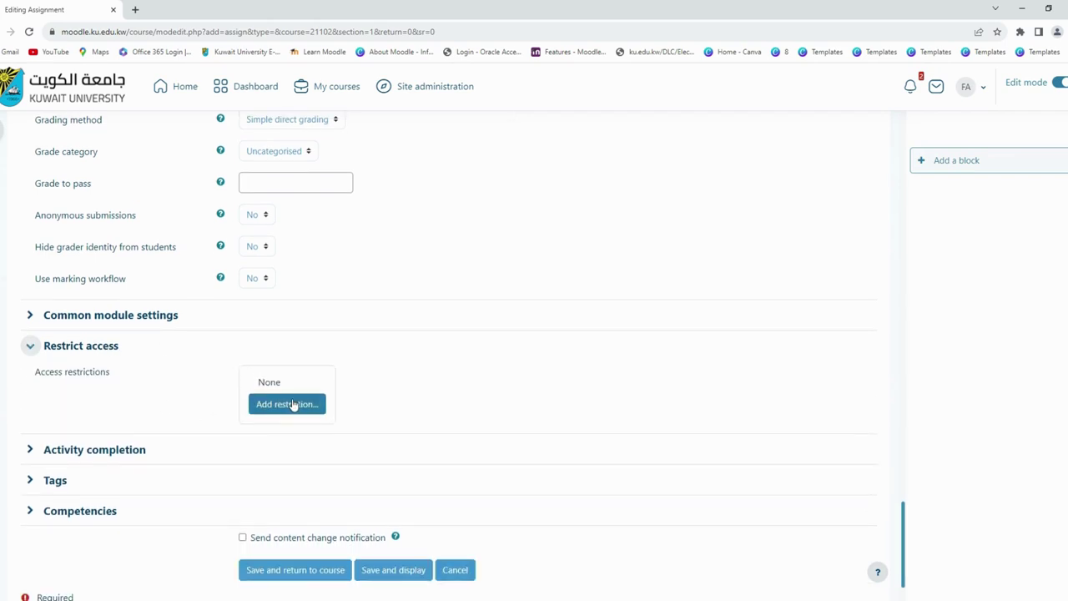
left_click(125, 451)
left_click(124, 451)
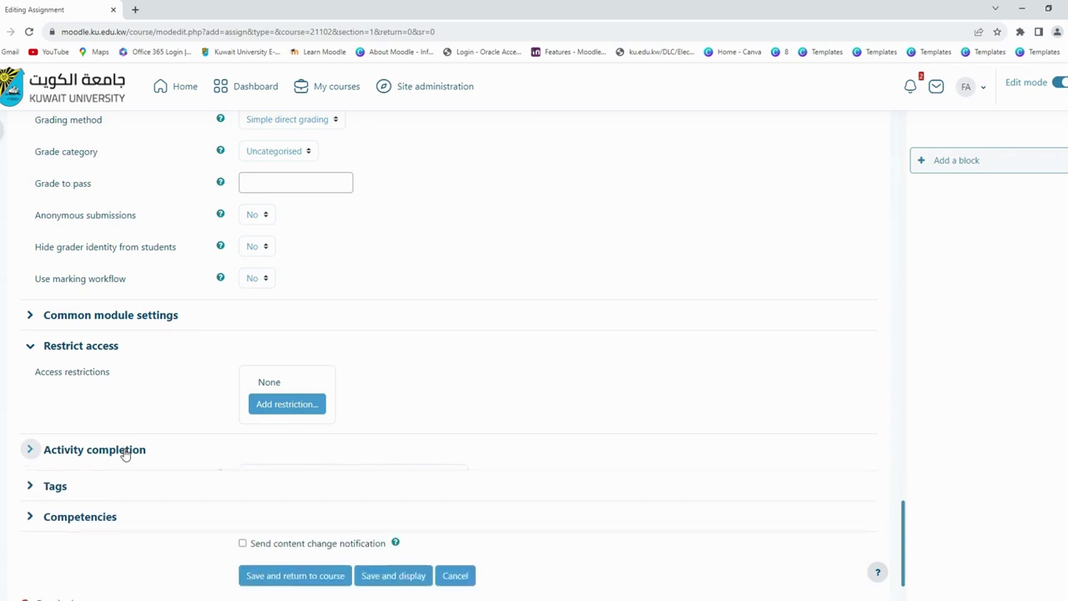
Step: Save the assignment and display its page to review the grading summary
scroll(250, 475, "down", 1)
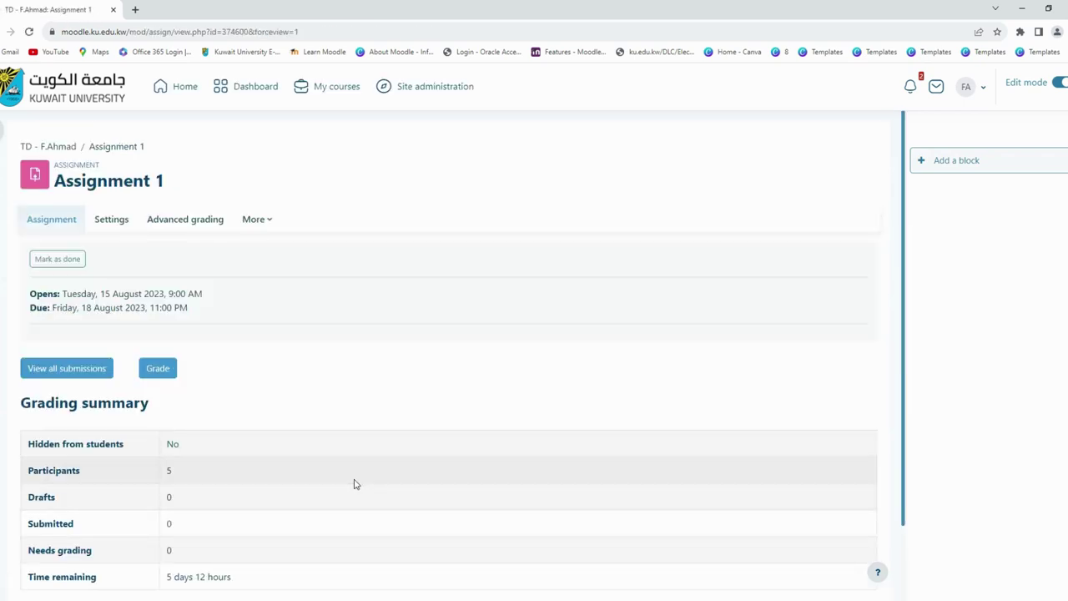
scroll(281, 437, "down", 2)
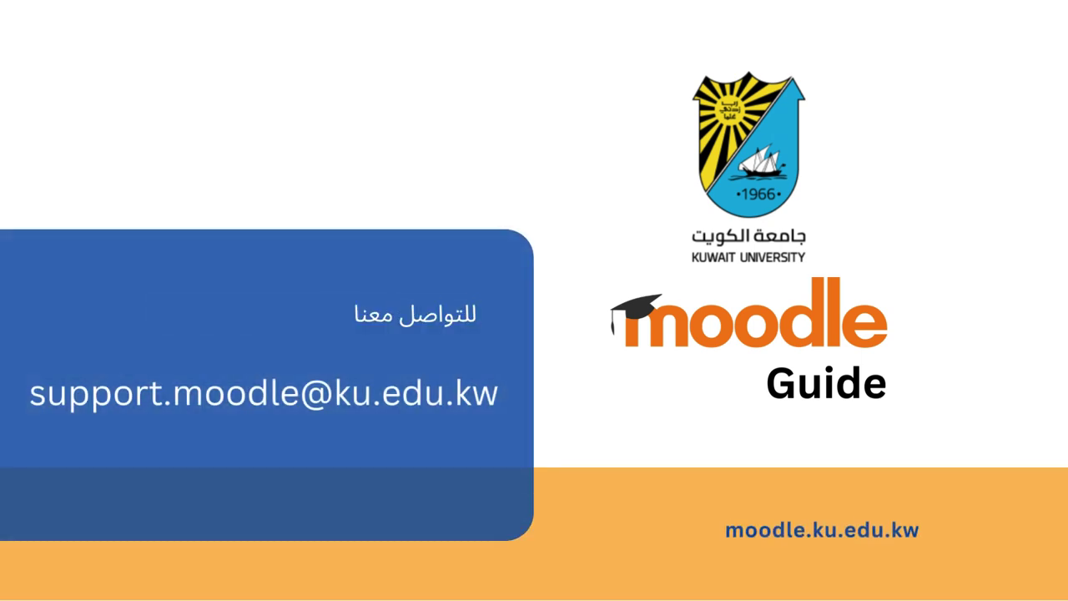